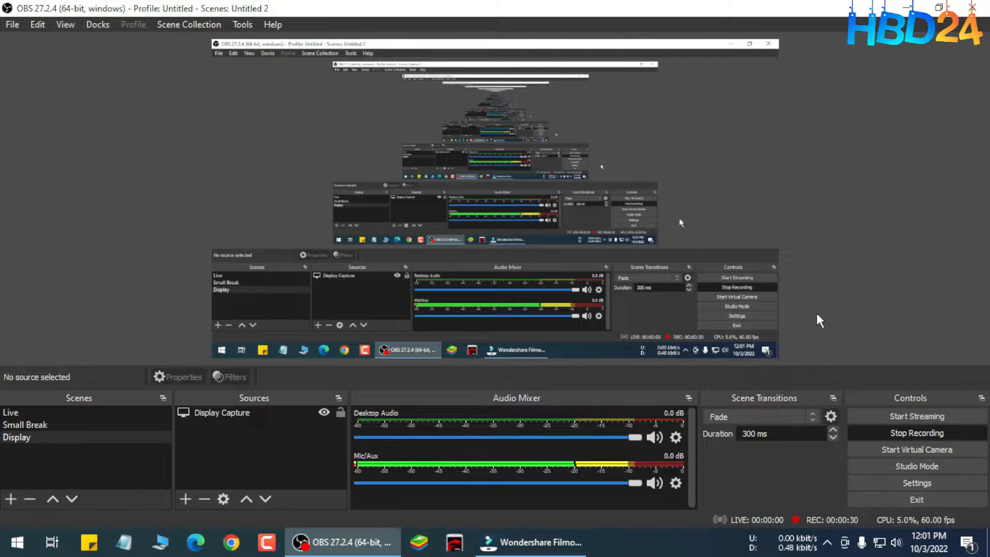
Step: Set the Mic/Aux audio monitoring to Monitor and Output in the advanced audio properties
click(675, 483)
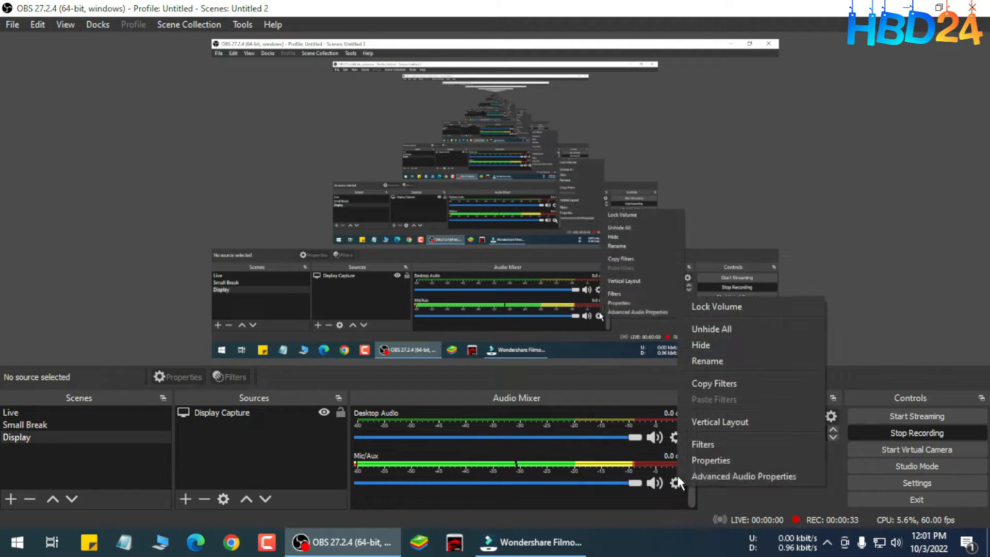
click(745, 479)
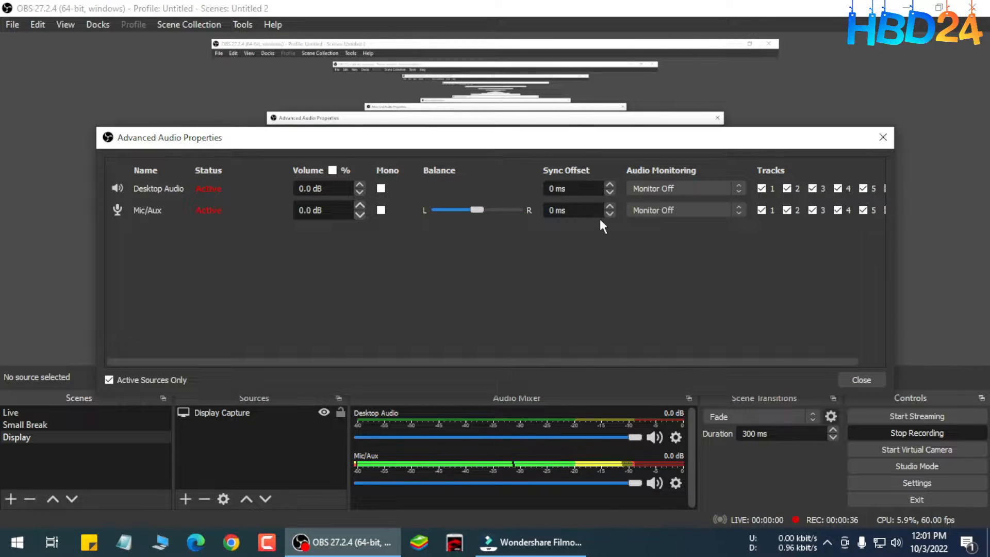
click(651, 209)
click(662, 235)
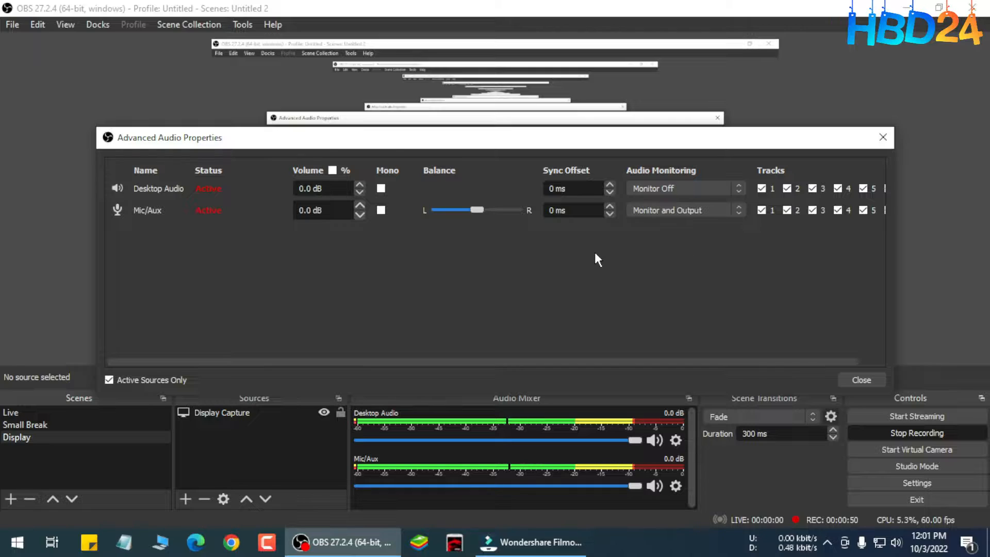
Step: Switch the Mic/Aux audio monitoring to Monitor Off and close the advanced audio properties
click(683, 212)
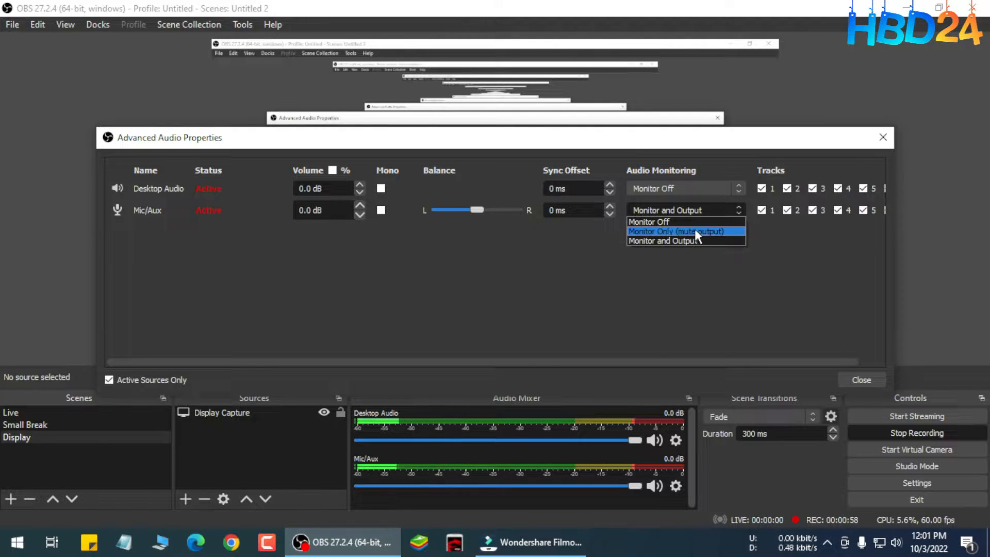
click(691, 222)
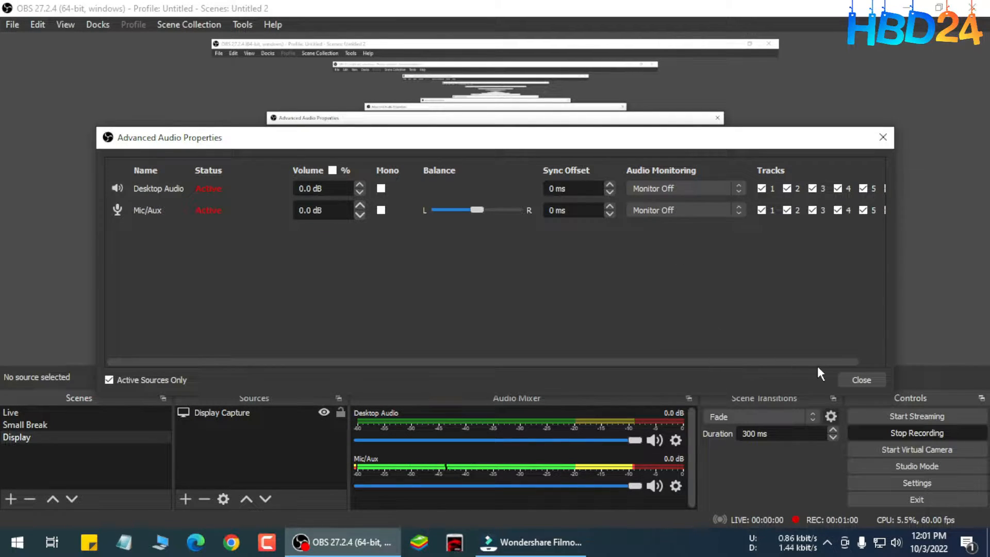
click(865, 379)
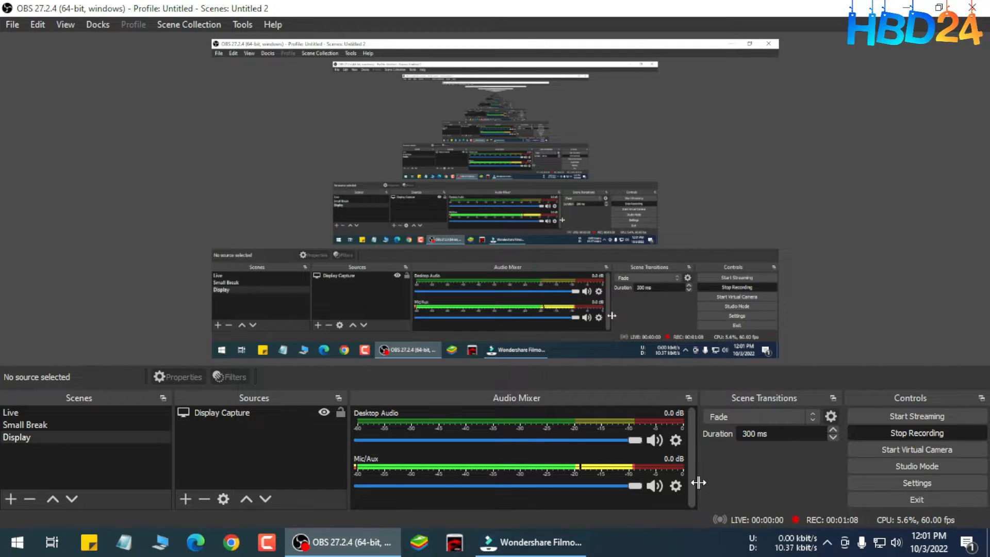
Step: Open the Mic/Aux filters and disable Noise Gate, Limiter, Compressor and Noise Suppression
click(675, 486)
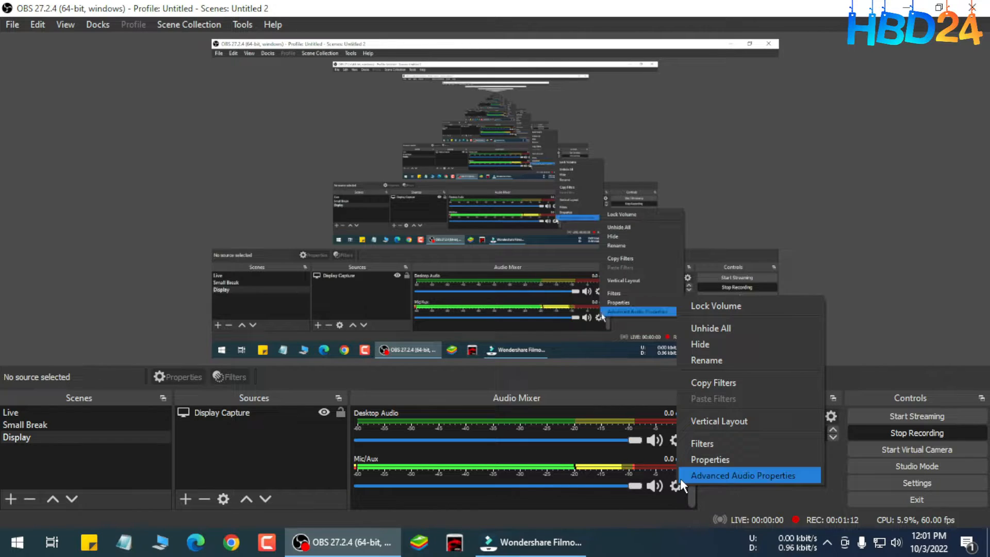
click(710, 444)
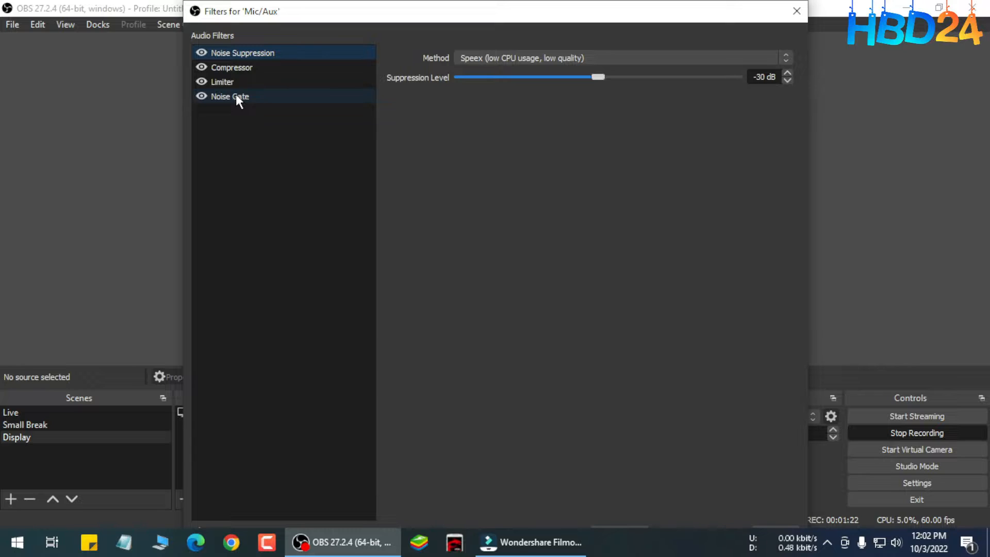
click(201, 96)
click(202, 82)
click(202, 67)
click(202, 53)
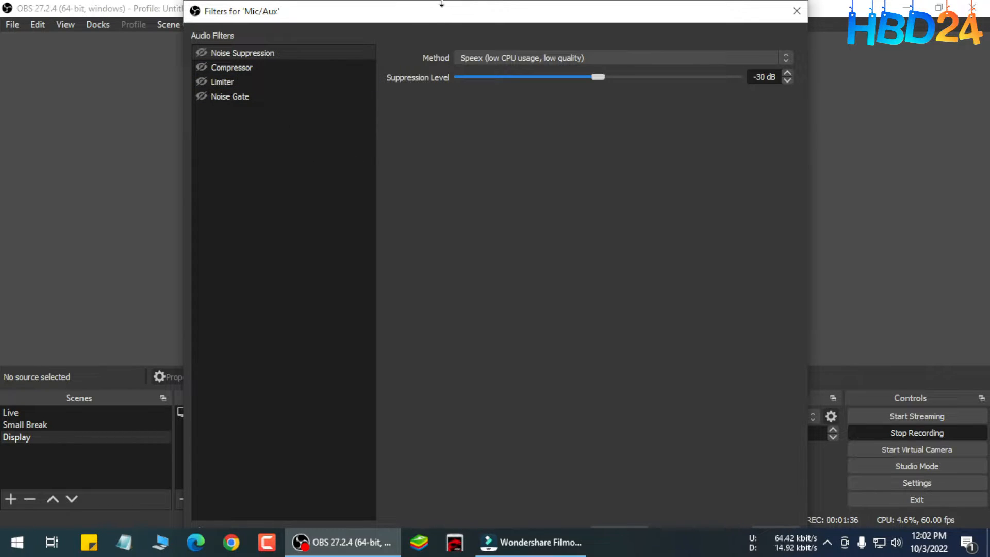
Step: Move the filters window clear of the audio mixer's Mic/Aux meter and enable the Noise Suppression filter
drag(442, 4, 450, 52)
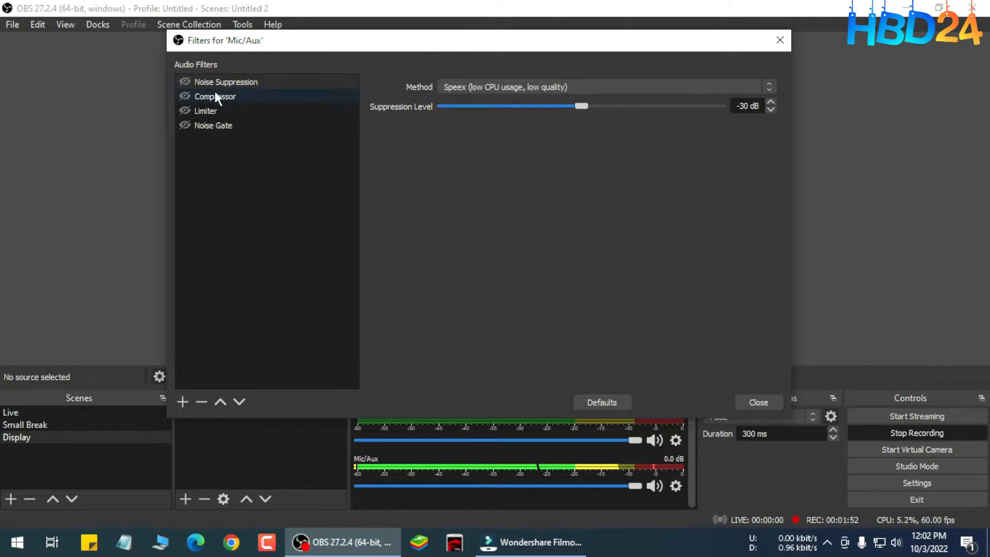
click(185, 81)
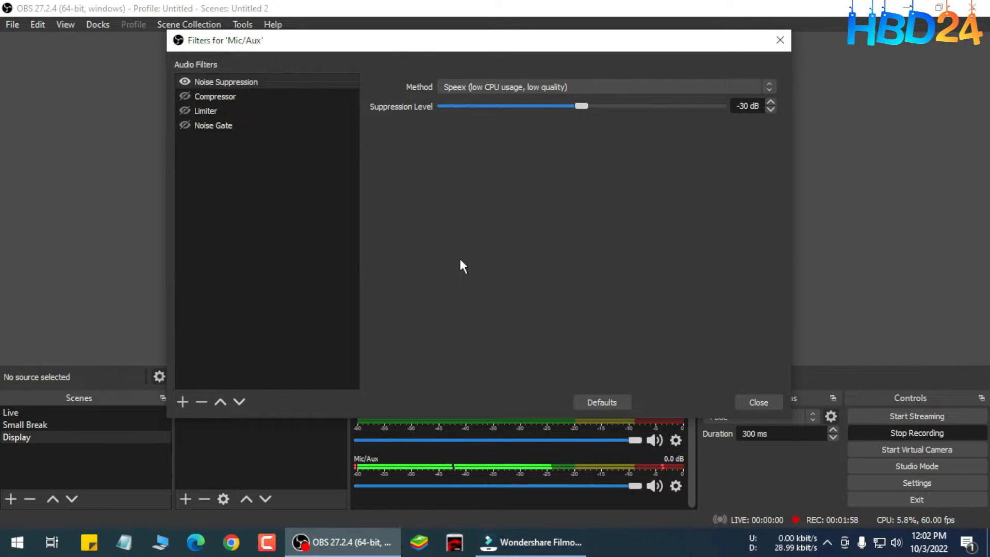
click(230, 80)
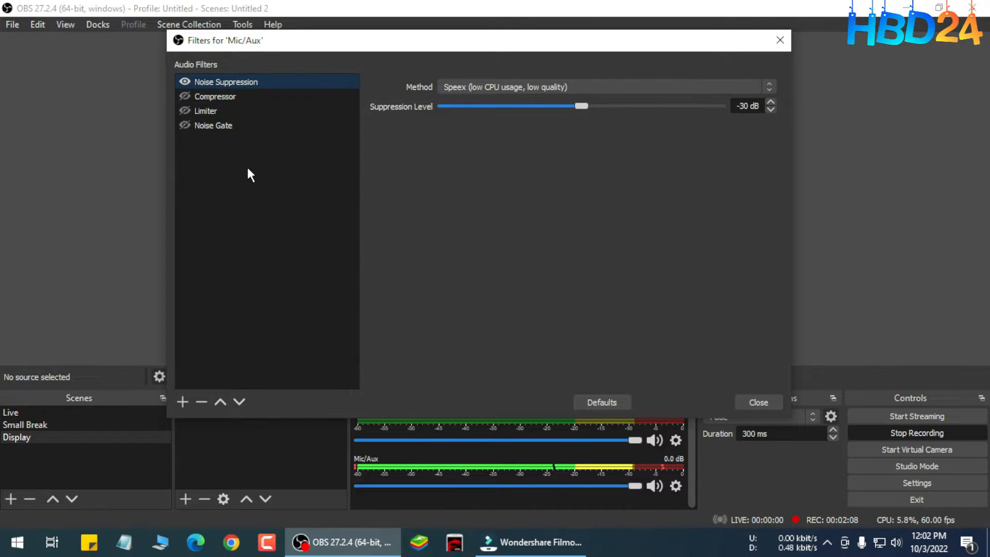
Step: View the filter types that can be added to Mic/Aux, without adding one
right_click(253, 189)
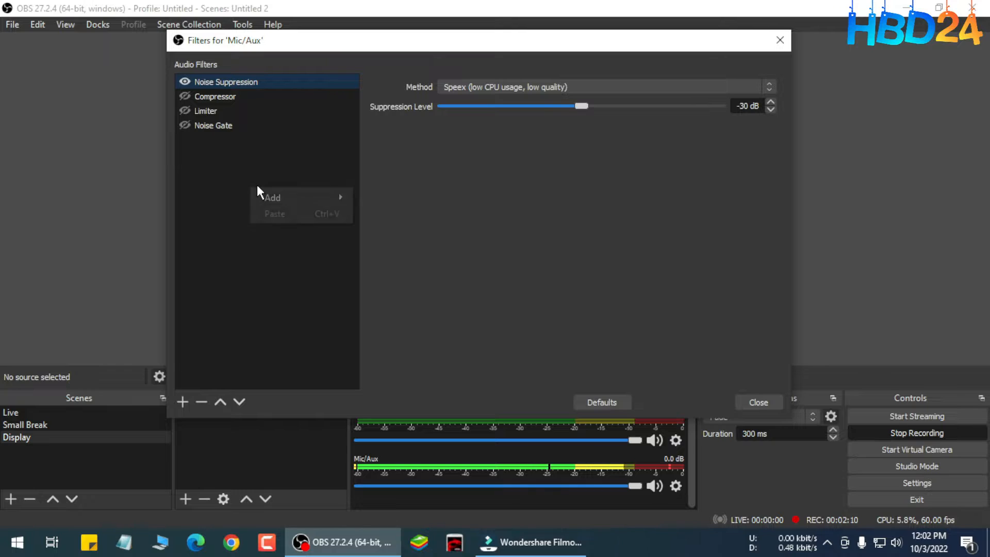
mouse_move(310, 198)
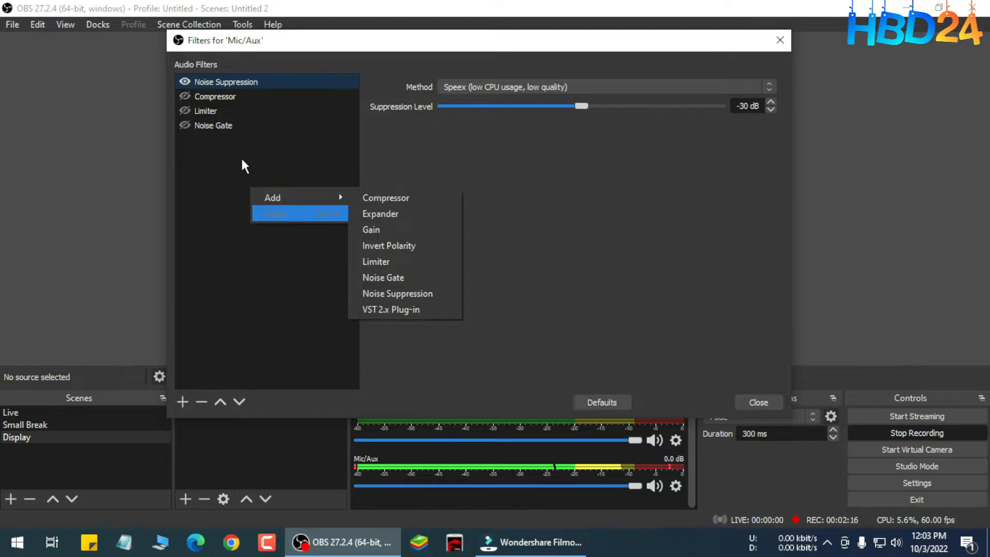
click(258, 151)
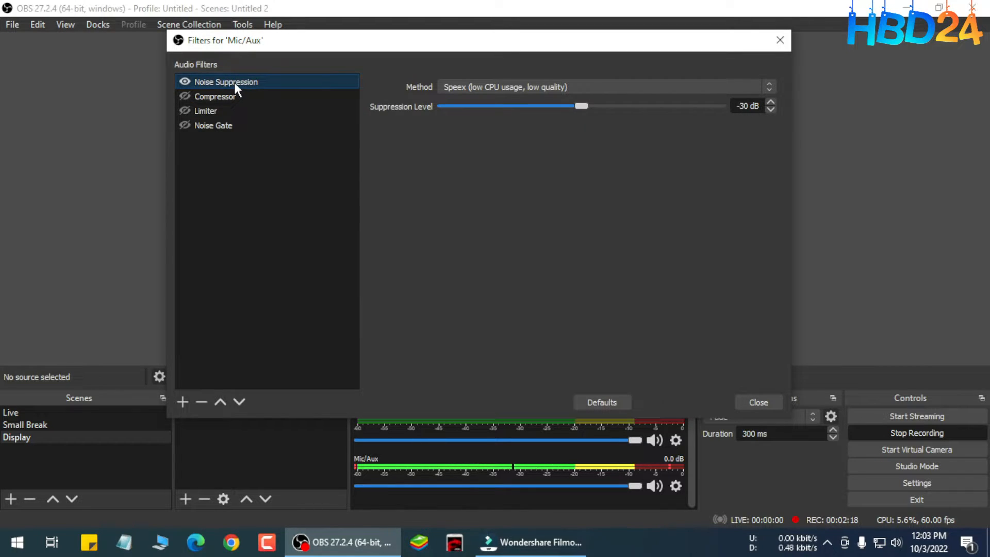
Step: Compare the Speex and RNNoise methods for Noise Suppression, finishing on RNNoise (good quality, more CPU usage)
click(541, 83)
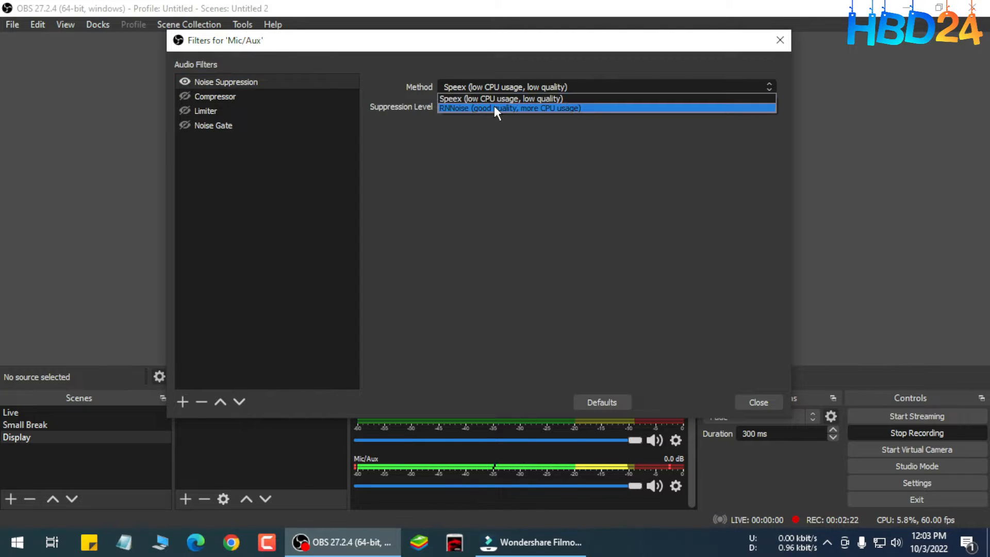
click(494, 108)
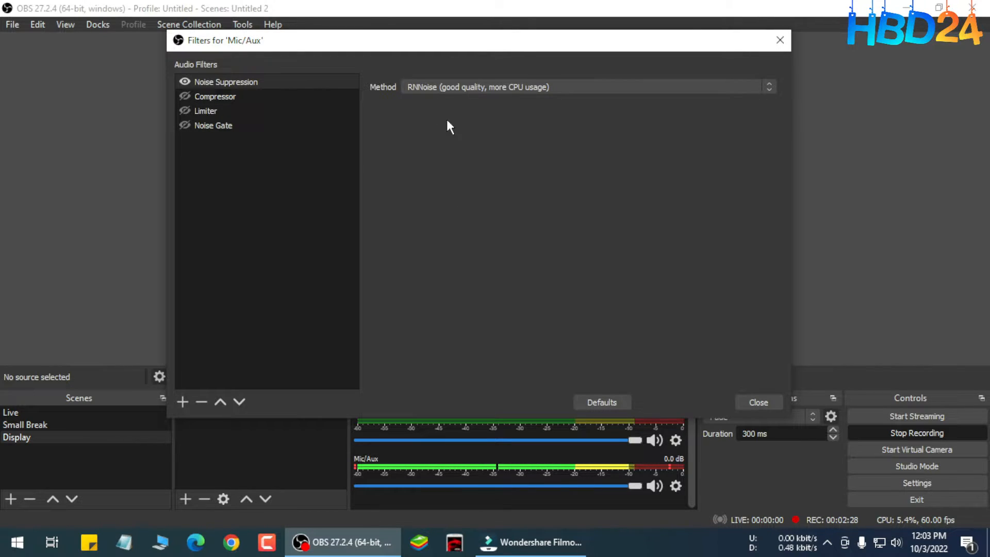
click(493, 85)
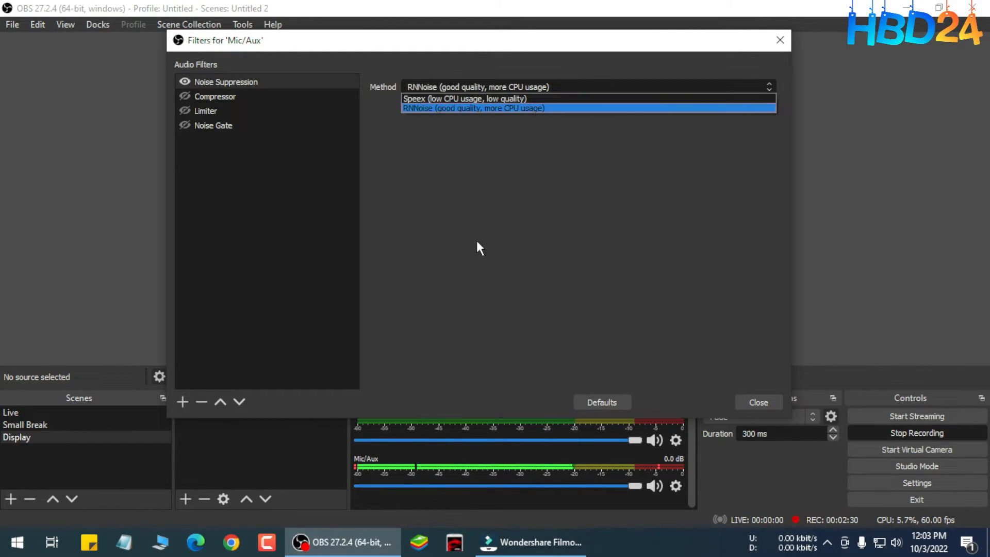
click(469, 98)
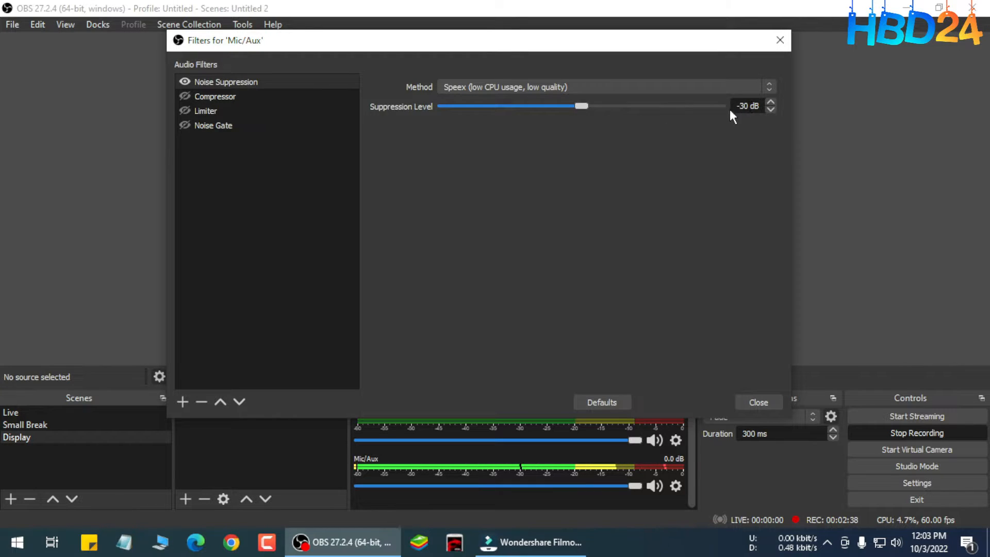
click(511, 85)
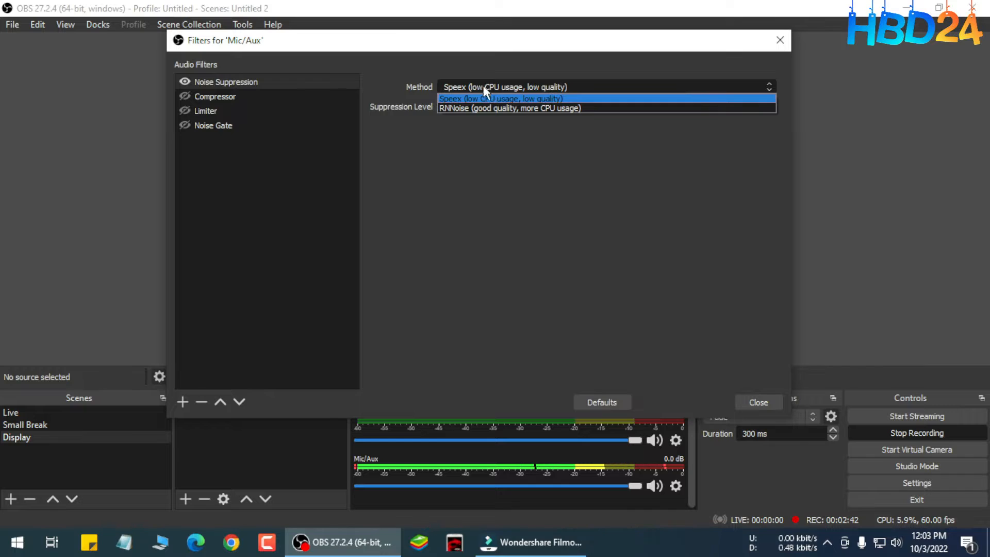
click(469, 106)
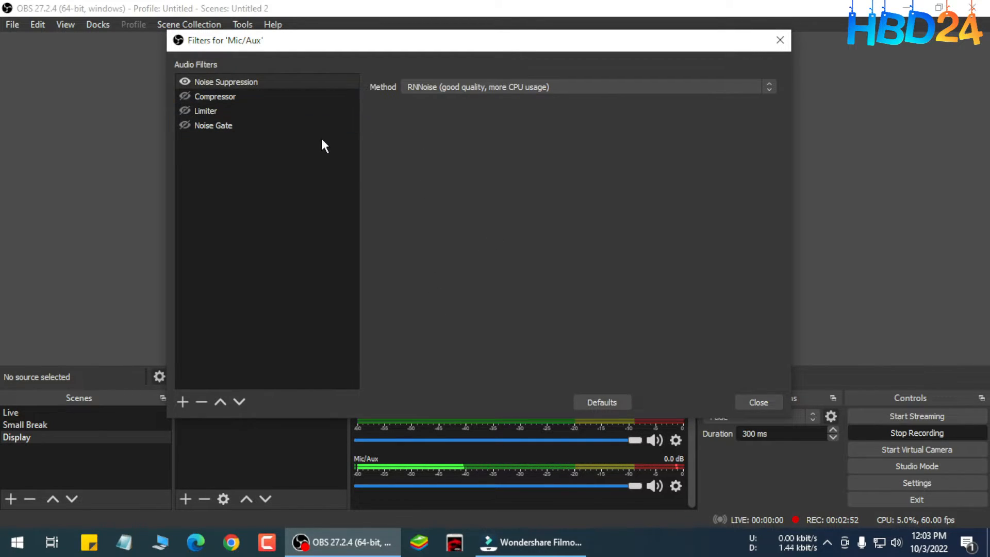
Step: Select the Compressor filter of Mic/Aux and enable it
click(204, 103)
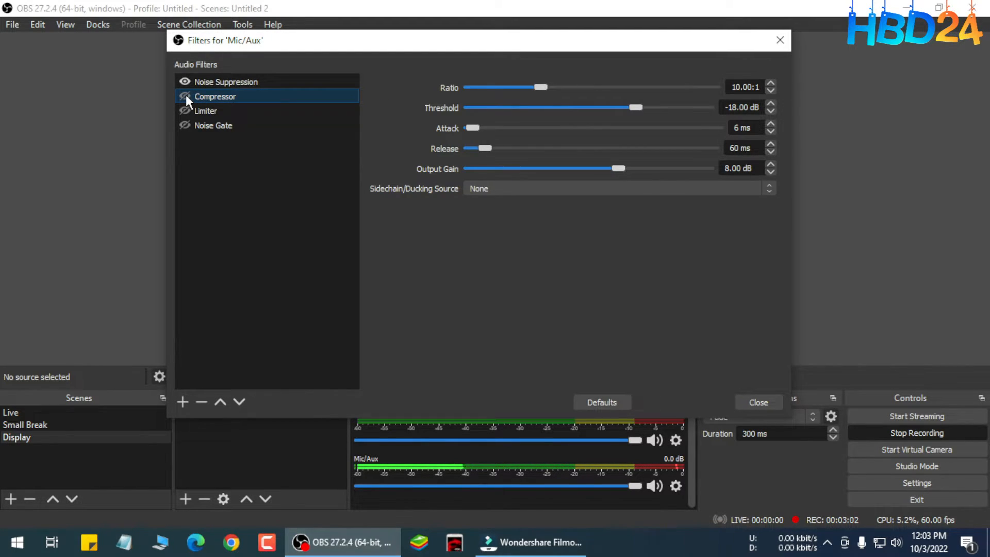
click(184, 97)
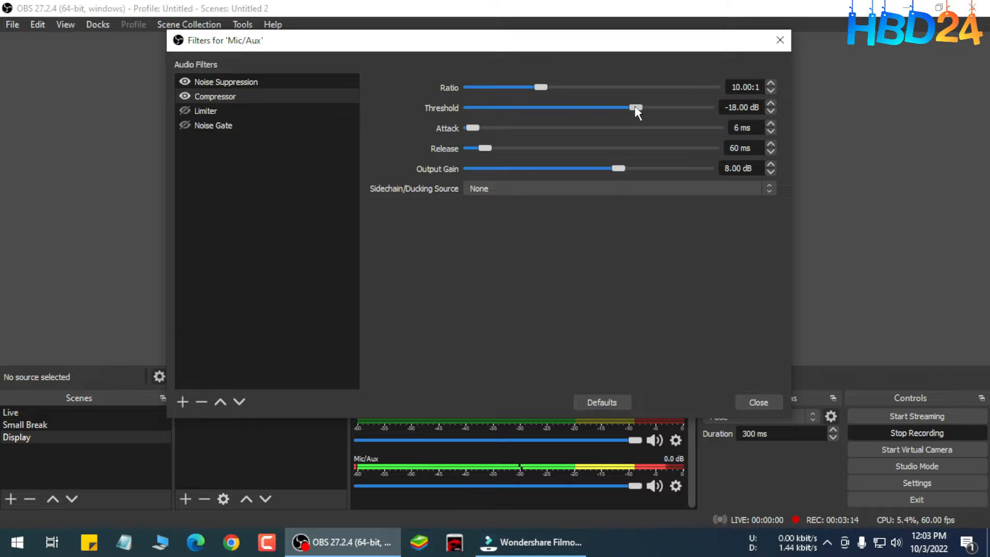
Step: Try the compressor threshold at -8.30 dB and output gain at -0.80 dB, restoring them to -18.00 dB and 8.00 dB
drag(637, 112, 673, 112)
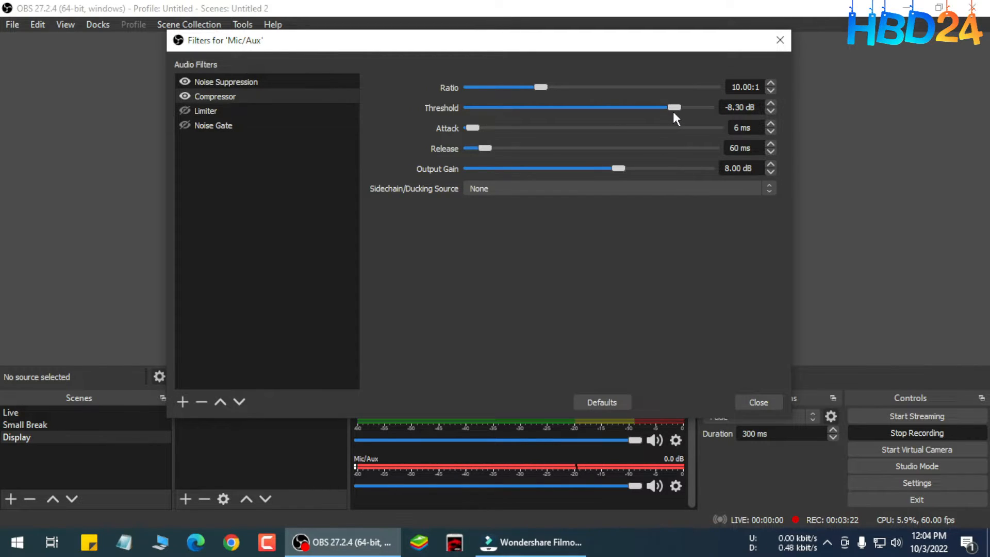
drag(673, 112, 635, 113)
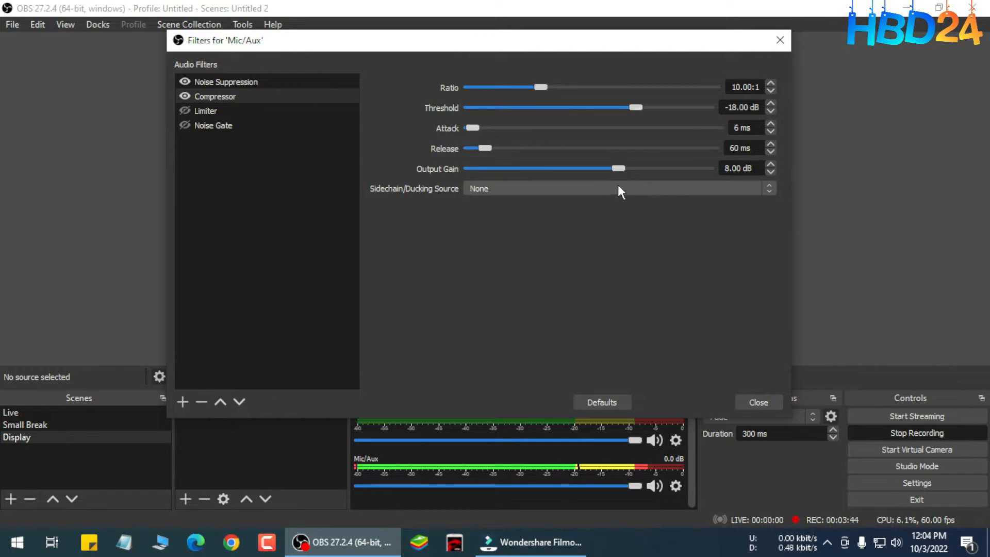
drag(615, 167, 583, 173)
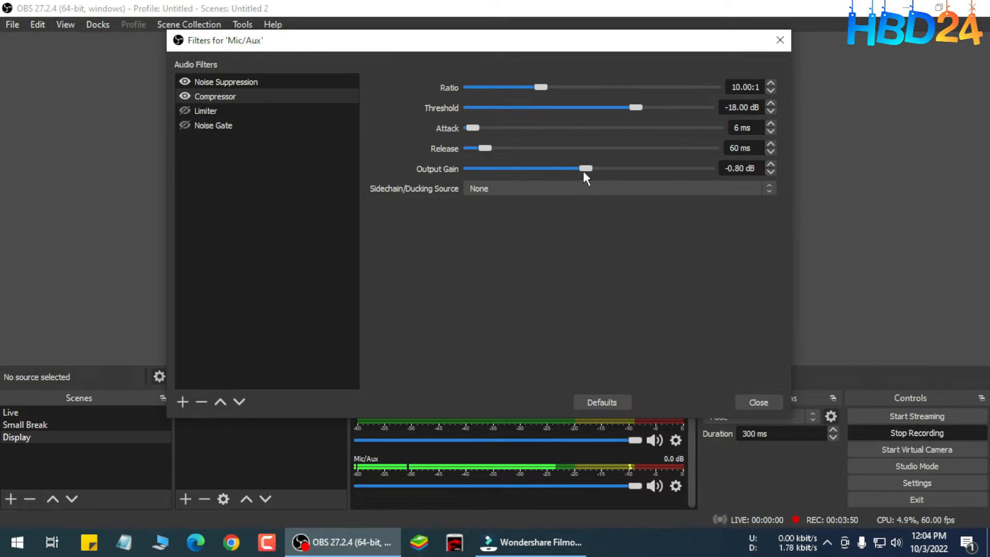
drag(583, 171, 617, 176)
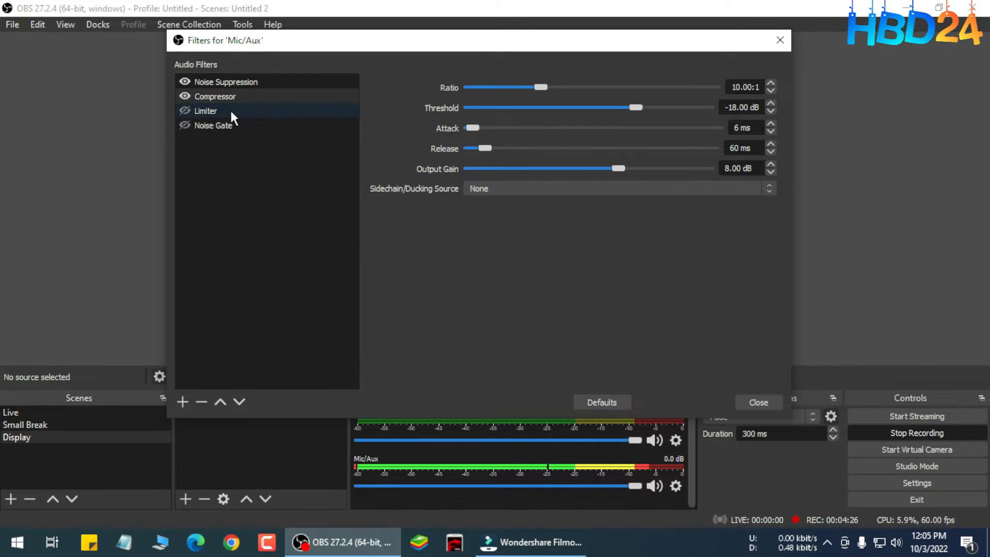
Step: Look through the available audio filter types, including Limiter and Noise Gate, and dismiss the list
right_click(285, 231)
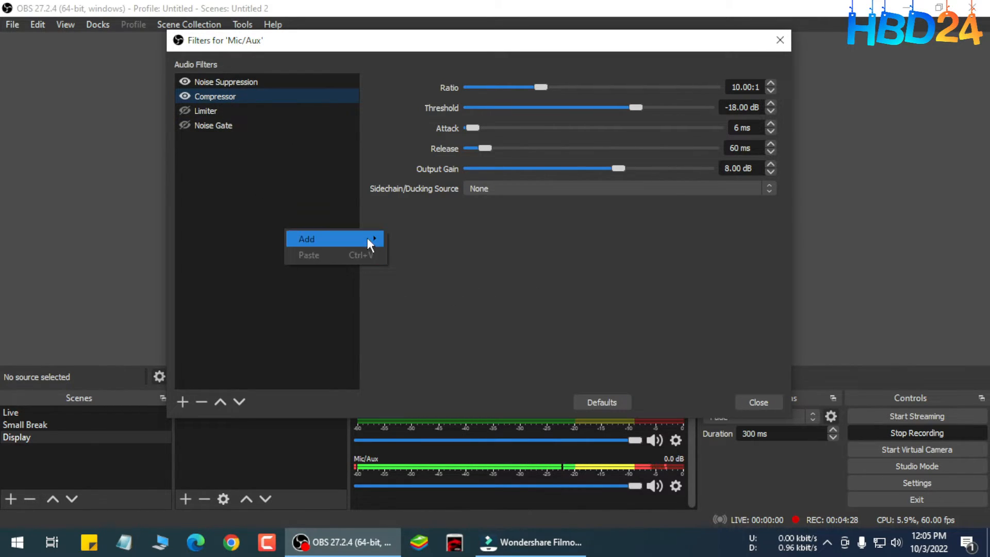
mouse_move(367, 240)
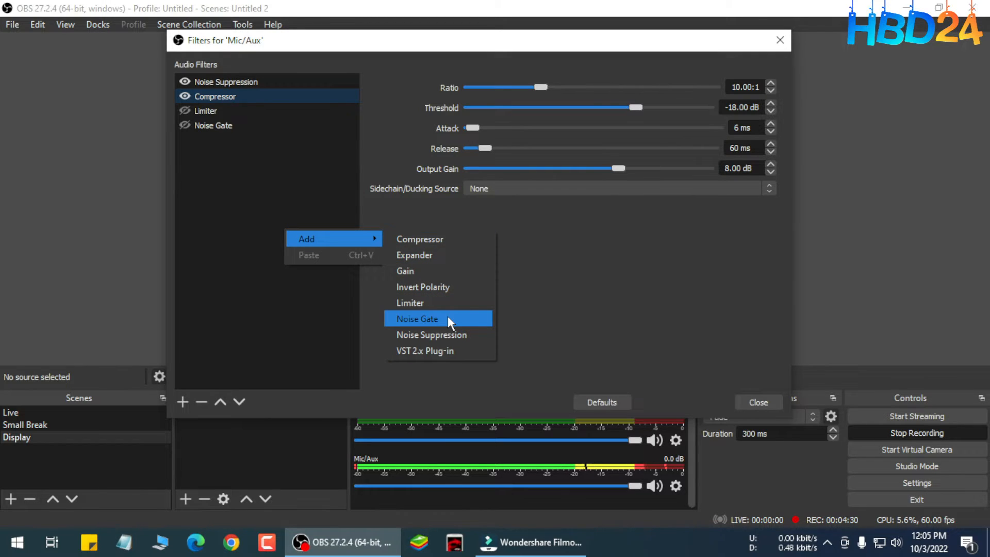
click(295, 148)
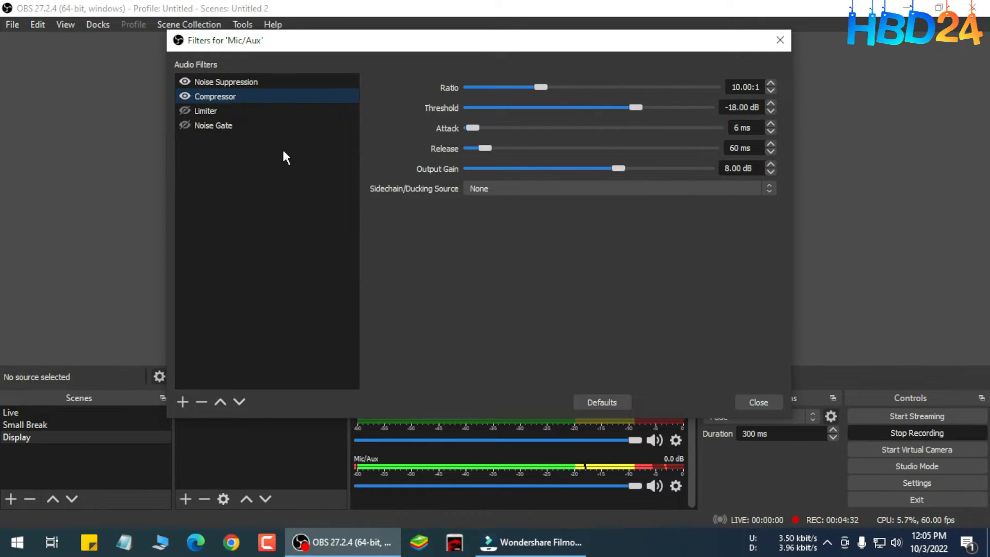
Step: Enable the Limiter filter, switching it off and on again to compare its effect on the mic level
click(213, 112)
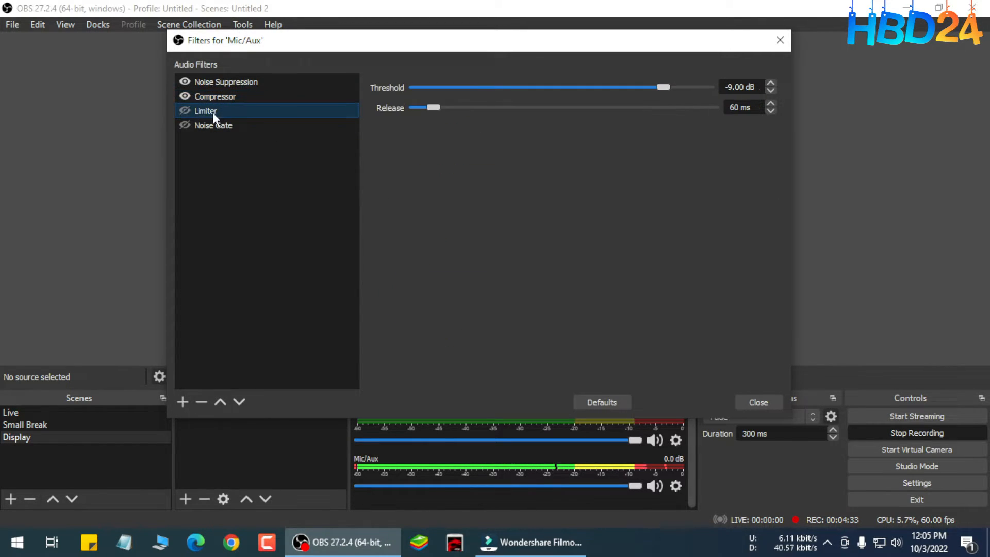
click(184, 111)
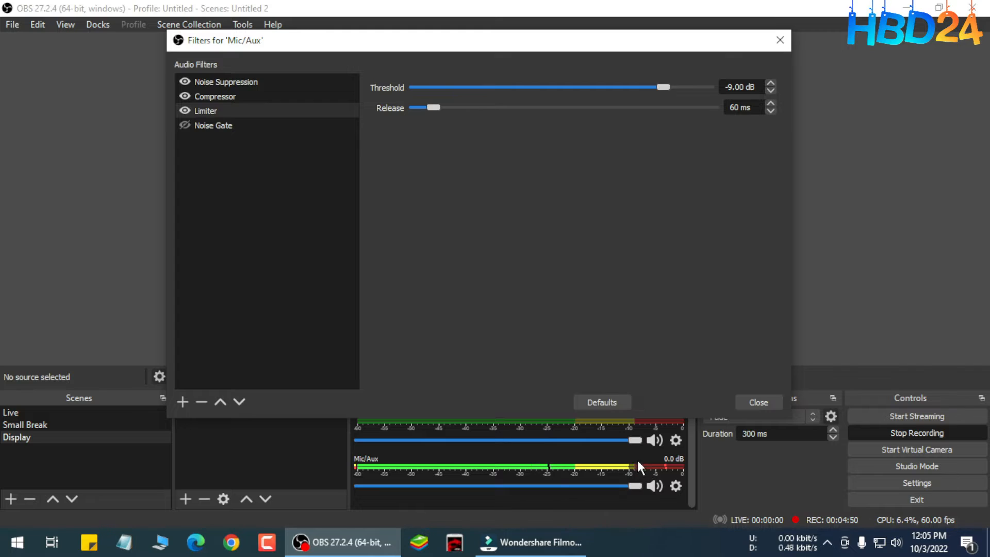
click(184, 110)
click(184, 110)
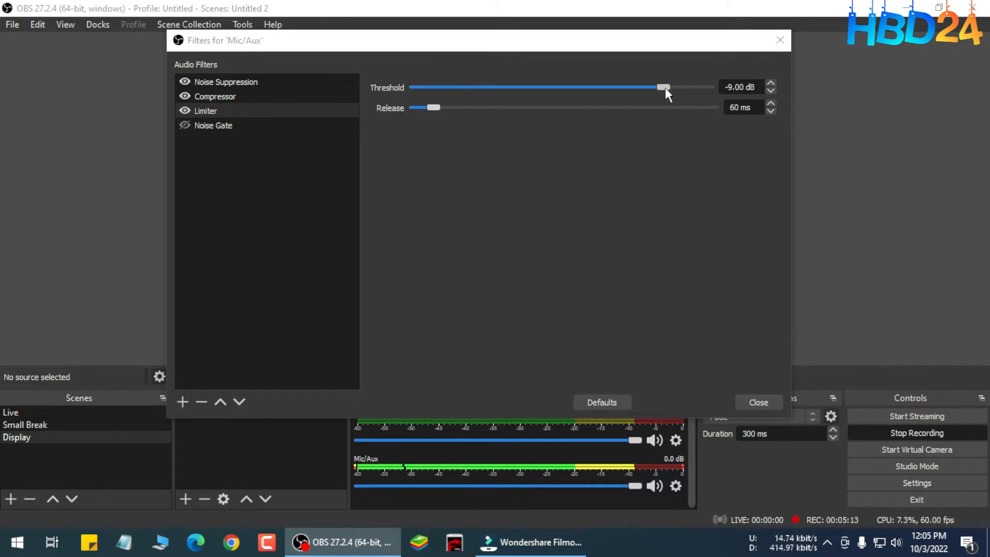
Step: Try the limiter threshold at -0.90 dB and return it to -9.00 dB
click(665, 88)
drag(664, 88, 704, 96)
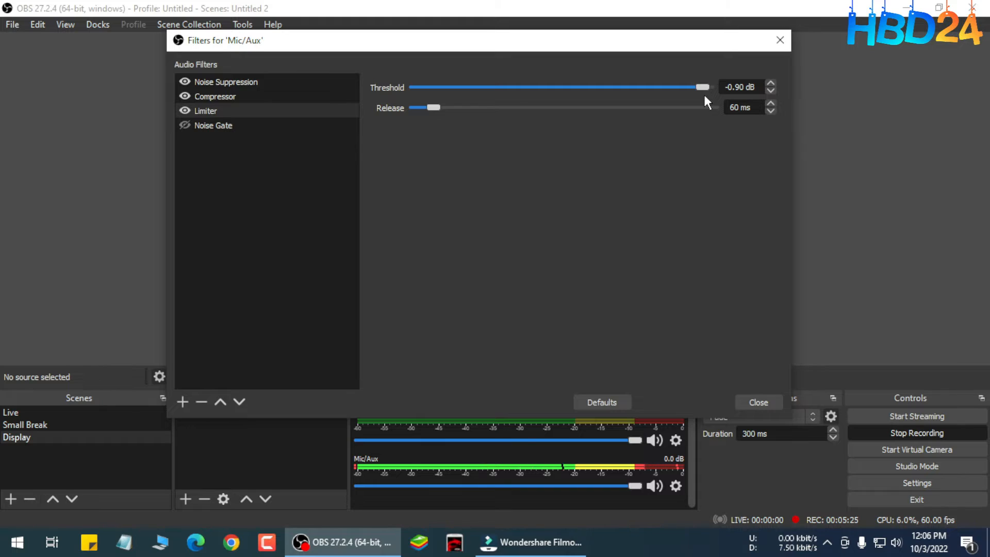
drag(704, 96, 704, 95)
drag(700, 99, 695, 98)
drag(692, 87, 664, 89)
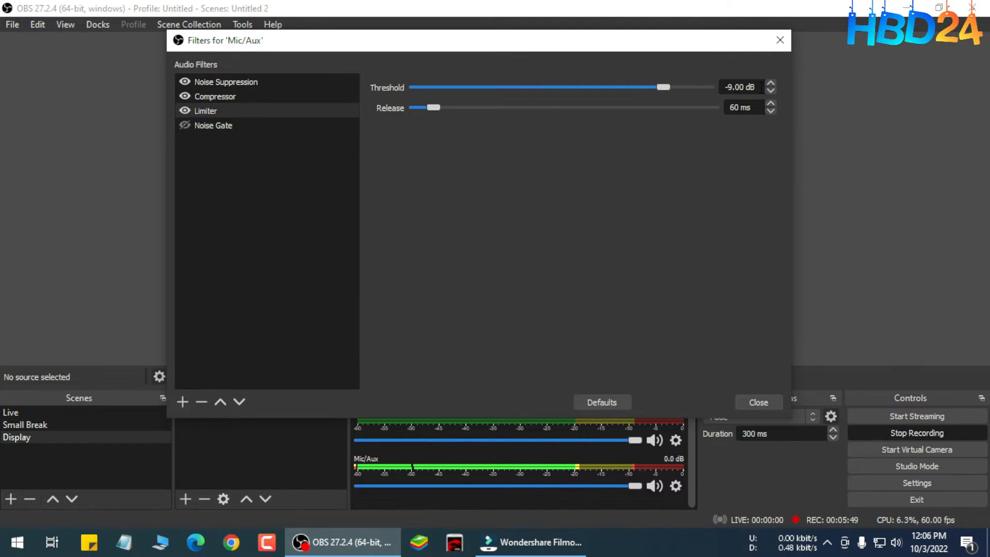
click(293, 111)
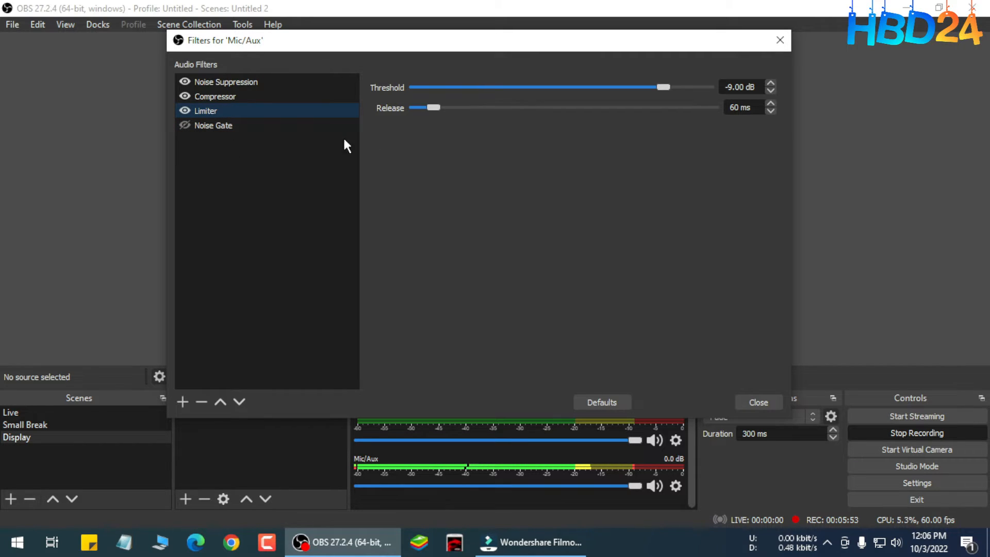
Step: Enable the Noise Gate filter, trying its open threshold at -18.00 dB and returning it to -26.00 dB
click(234, 124)
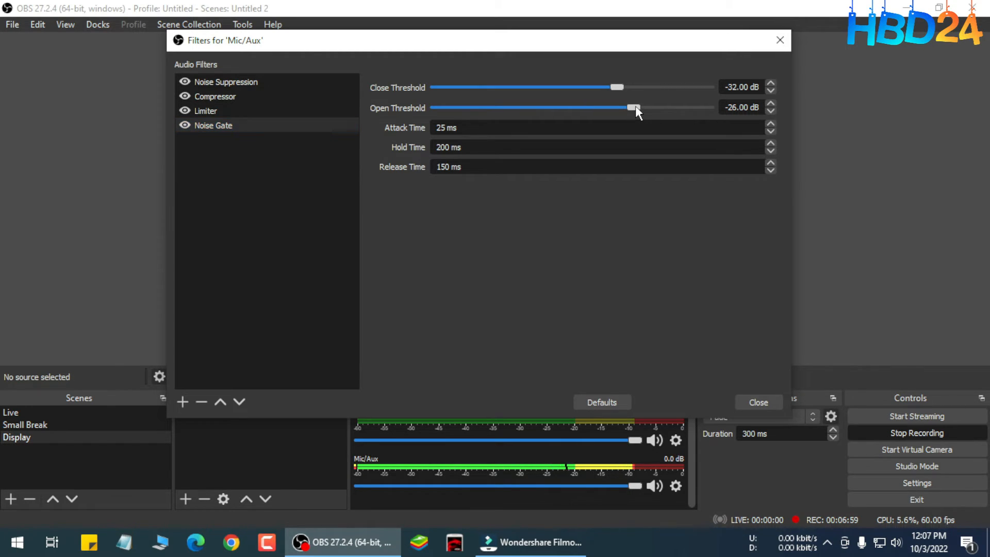
drag(635, 107, 656, 109)
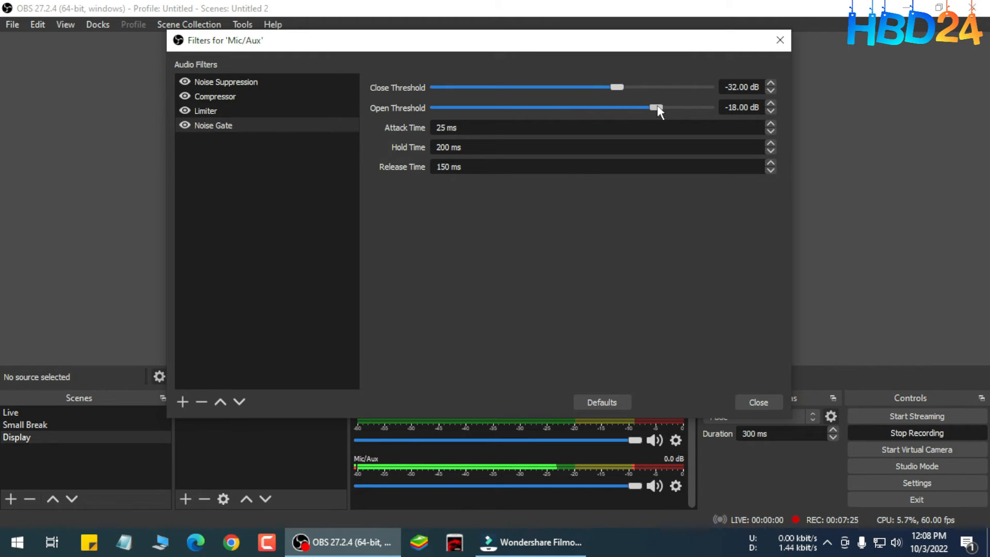
drag(656, 105, 634, 102)
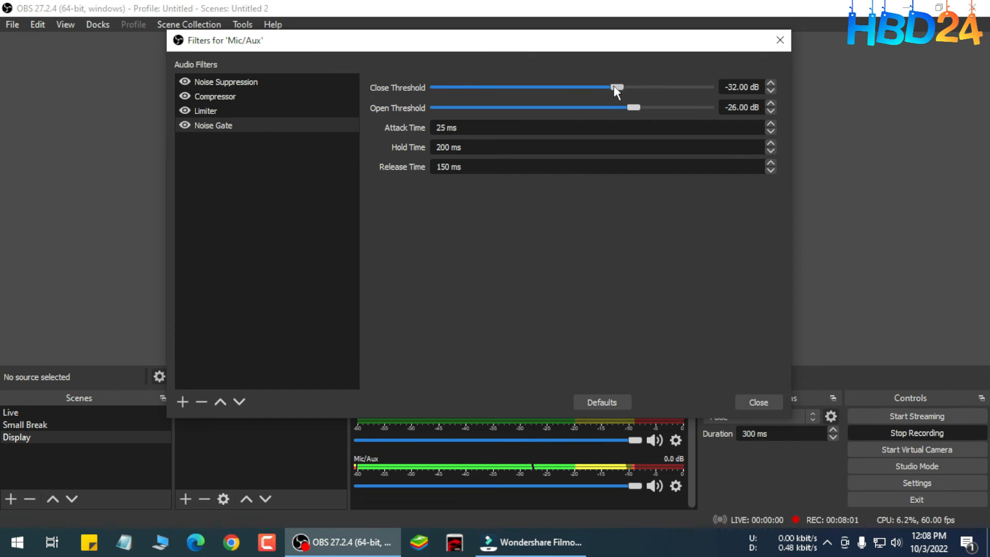
click(268, 129)
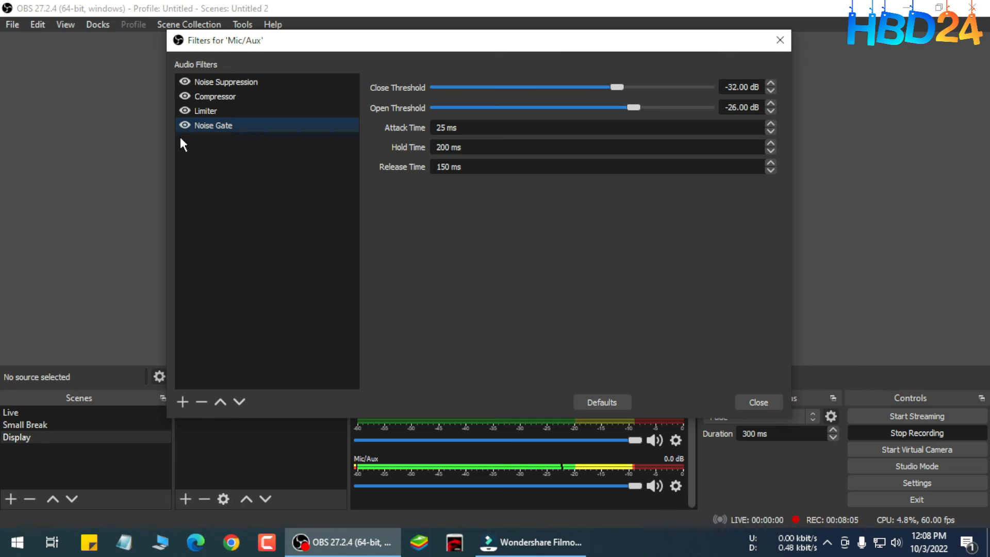